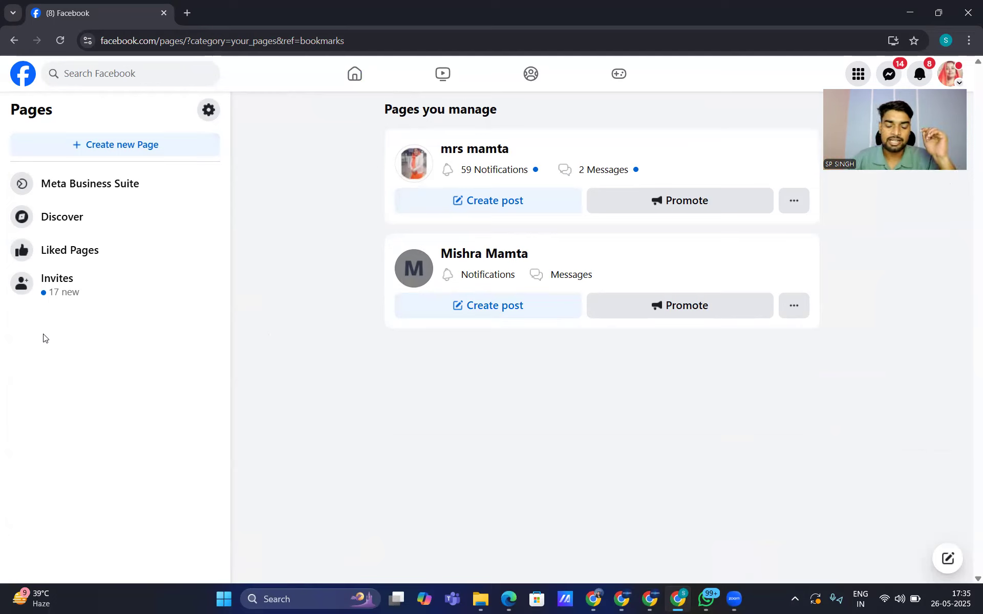
Step: Create a new Page with an all-caps name, categories Marketing Agency and Social Media Agency, and submit
left_click(121, 147)
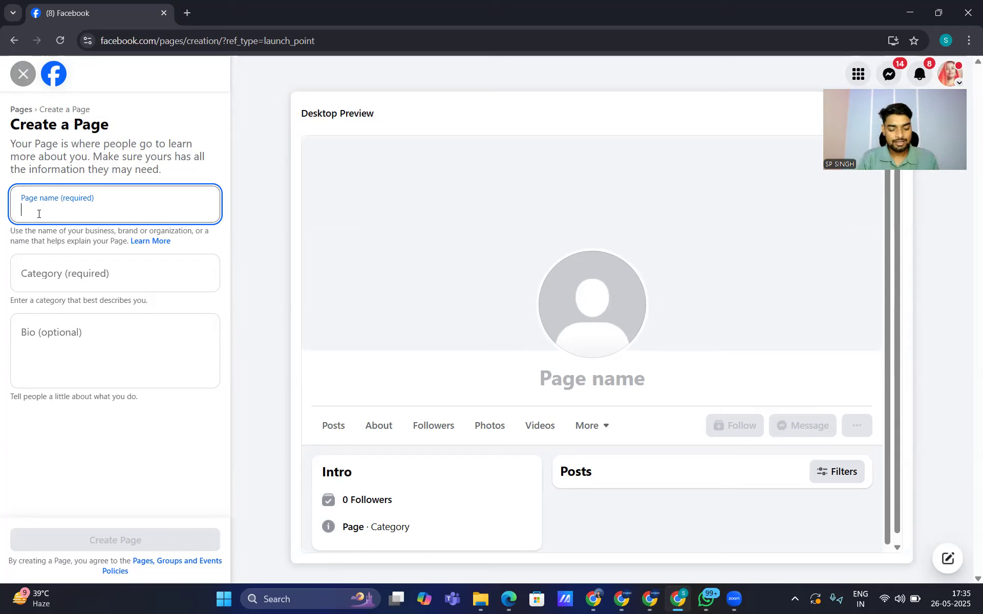
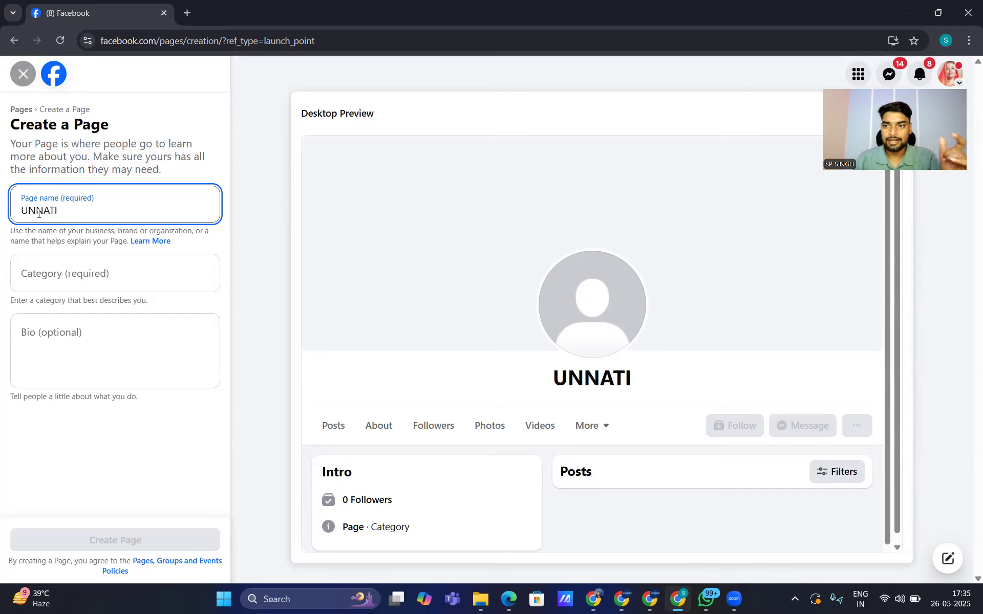
left_click(40, 282)
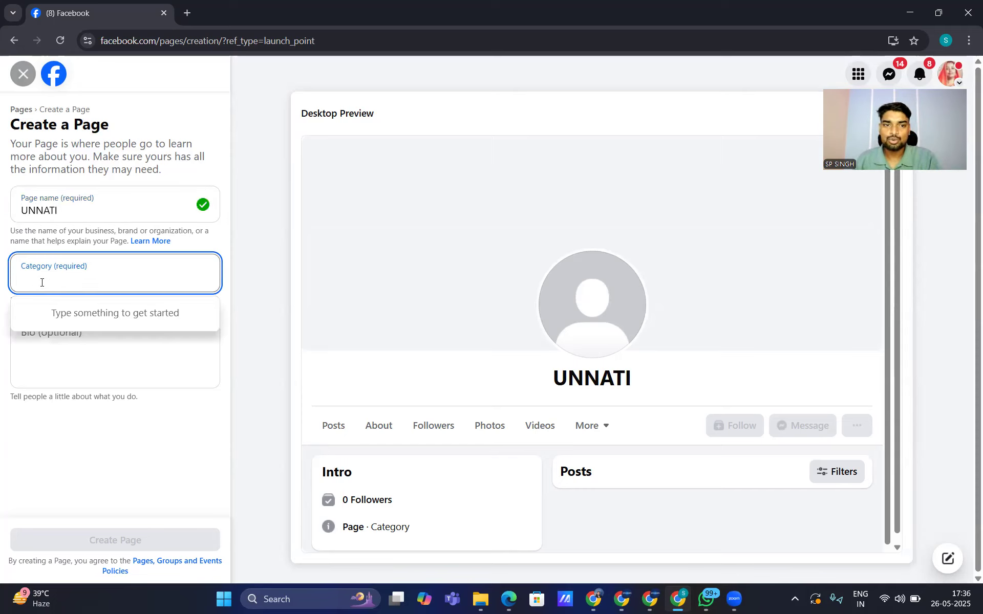
type("MA")
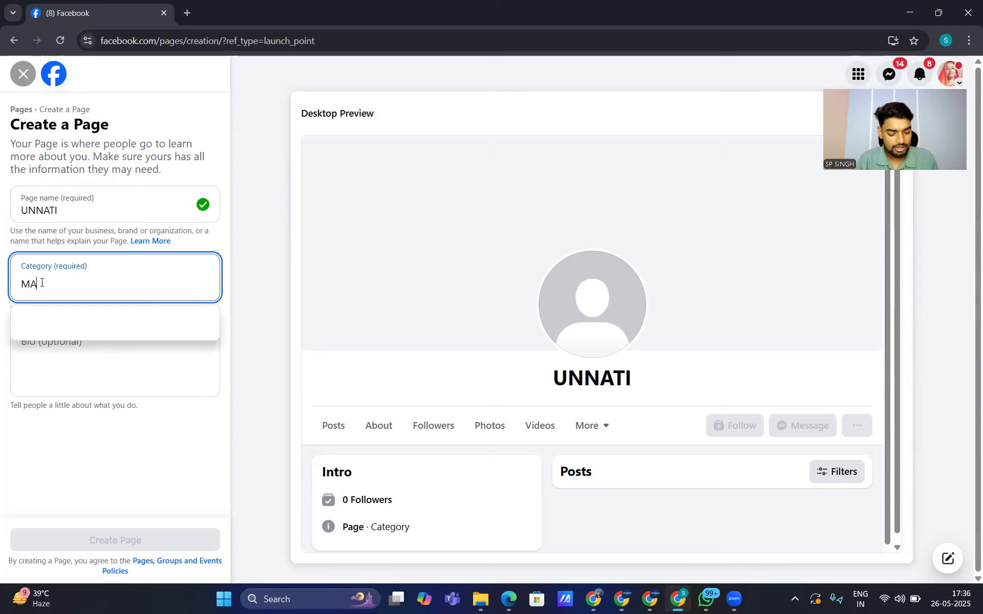
type("RKETING")
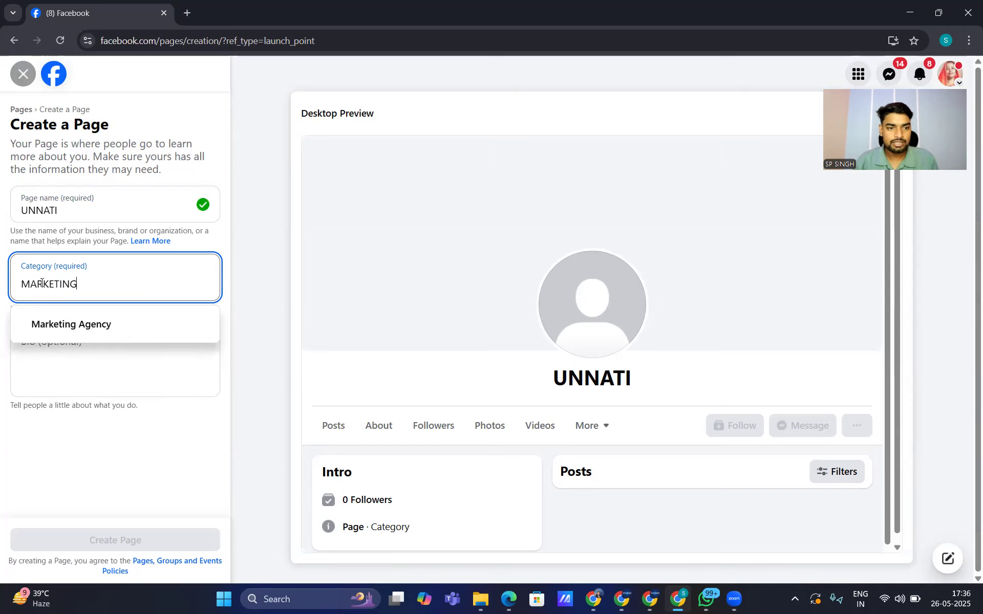
left_click(71, 331)
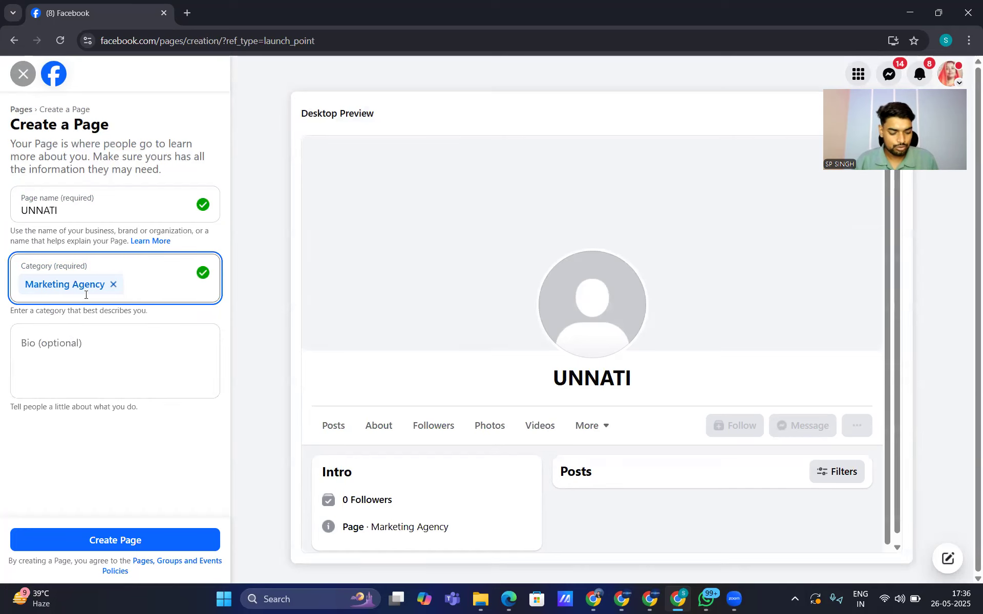
type("SOCIAL")
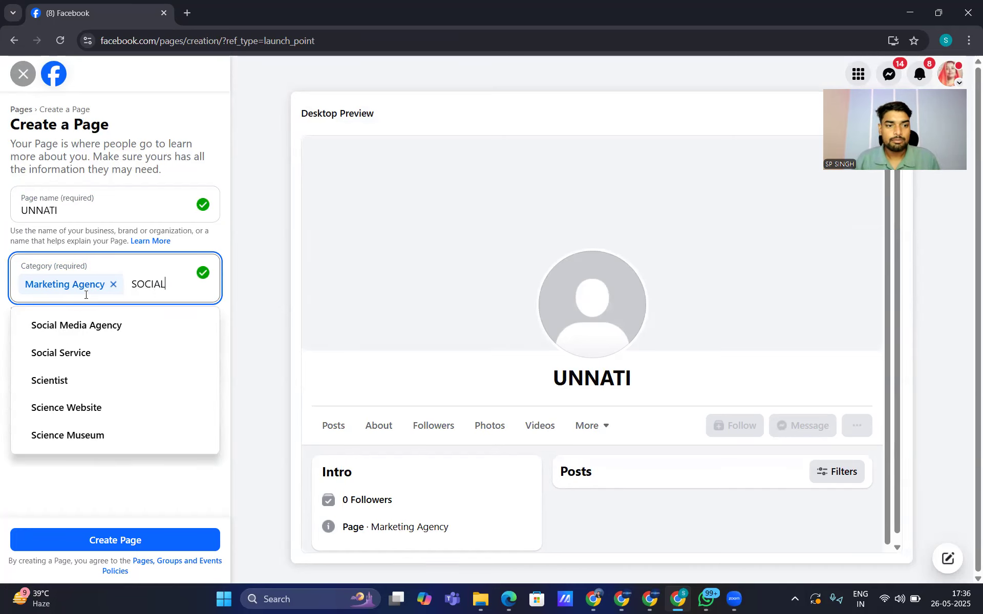
left_click(81, 320)
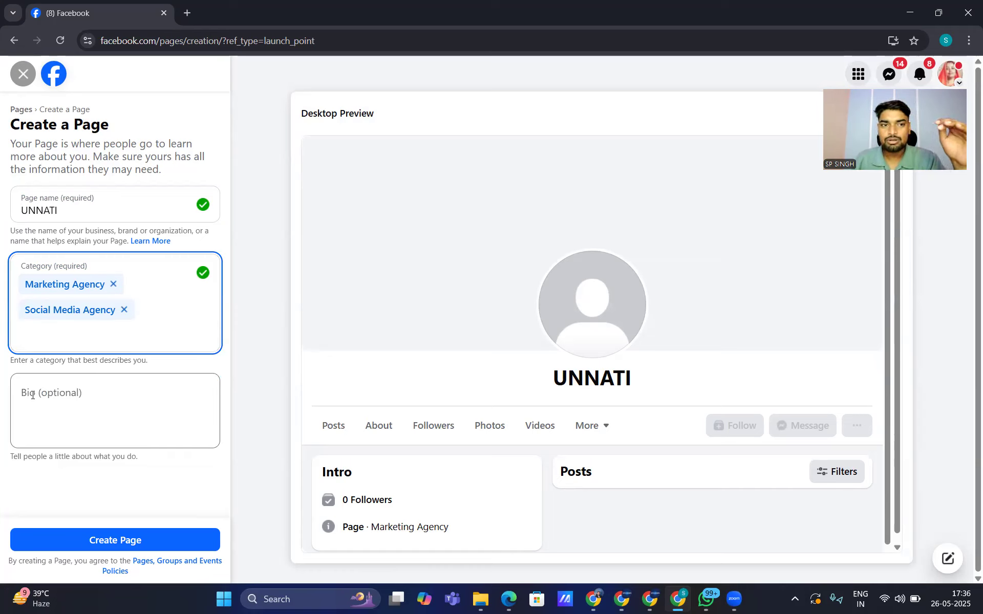
left_click(103, 541)
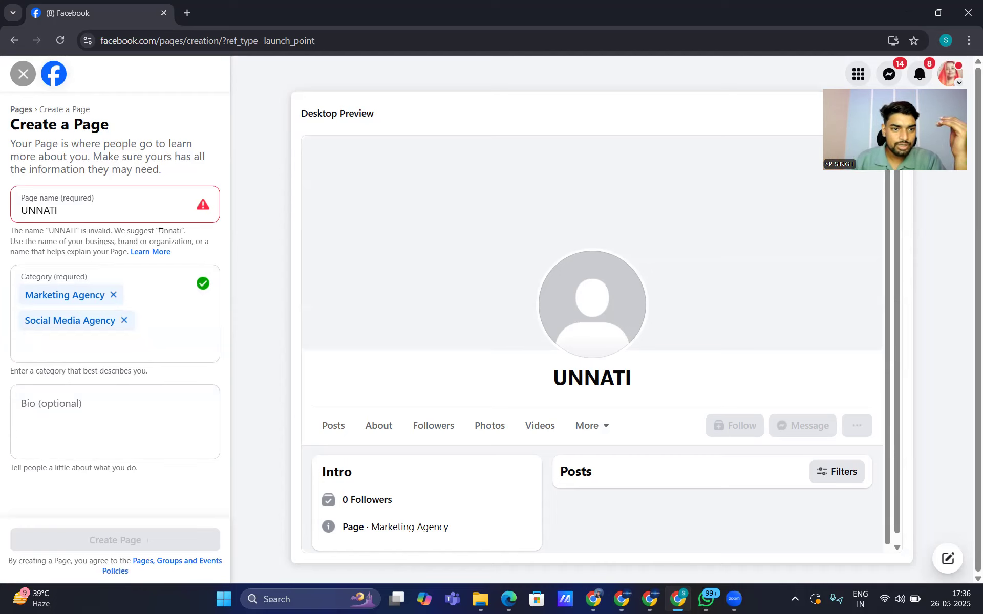
Step: Replace the rejected name with Facebook's suggested capitalisation plus the surname, then create the Page
left_click_drag(158, 232, 177, 231)
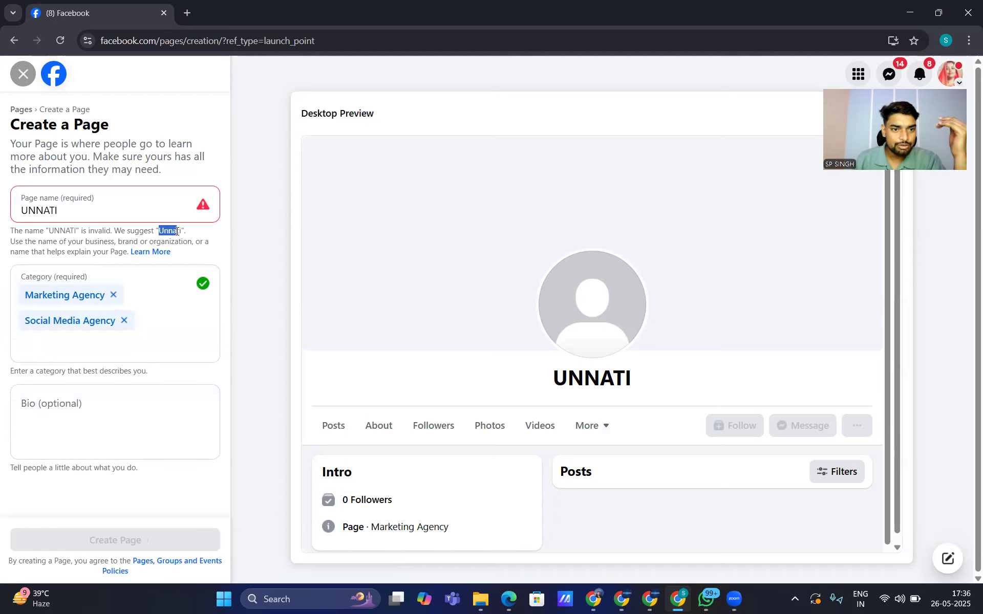
right_click(171, 232)
left_click(193, 245)
left_click(70, 215)
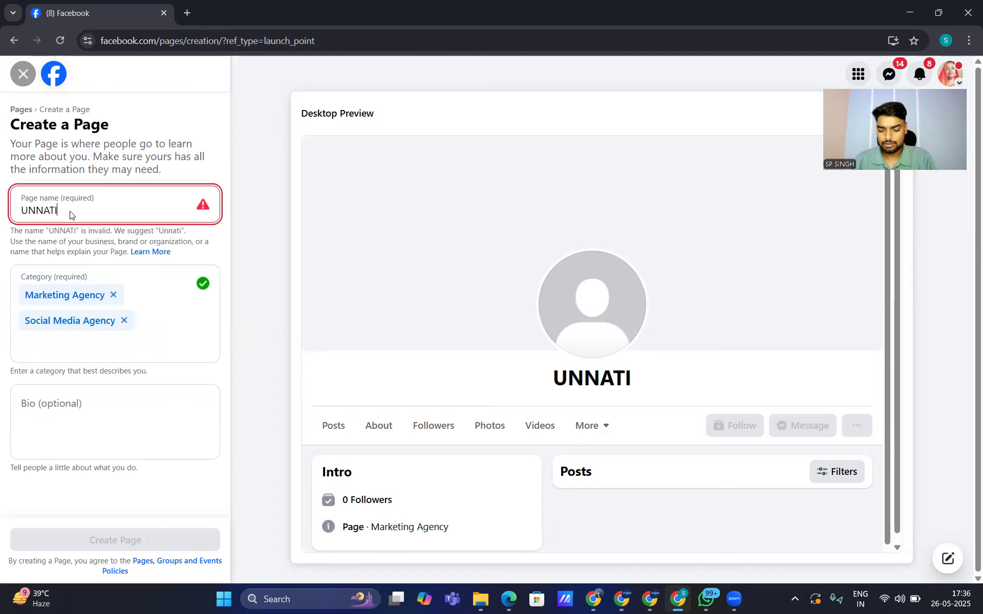
key("BackSpace")
key("BackSpace")
key("BackSpace")
key("BackSpace")
key("BackSpace")
key("BackSpace")
key("ctrl+v")
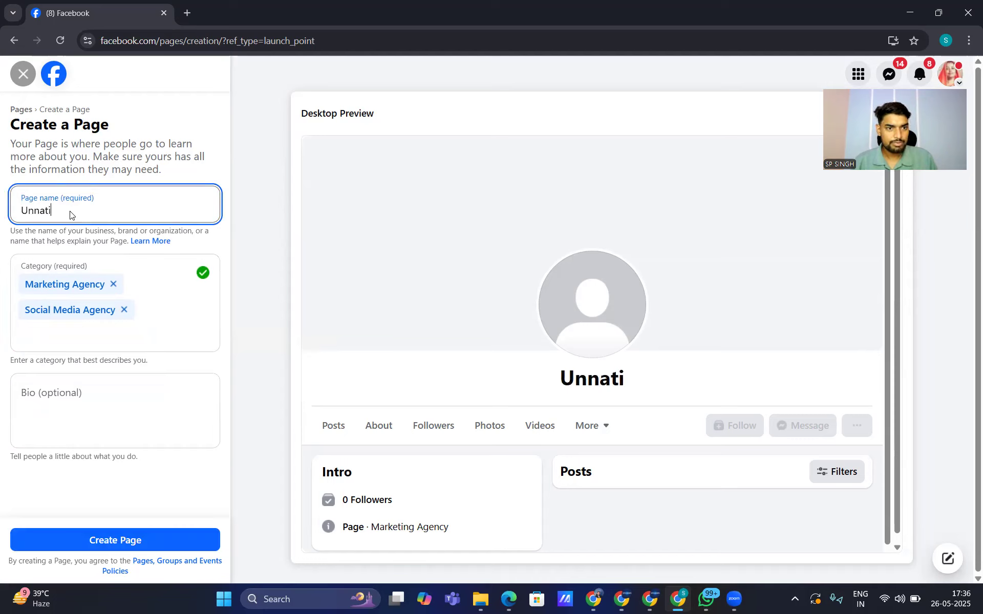
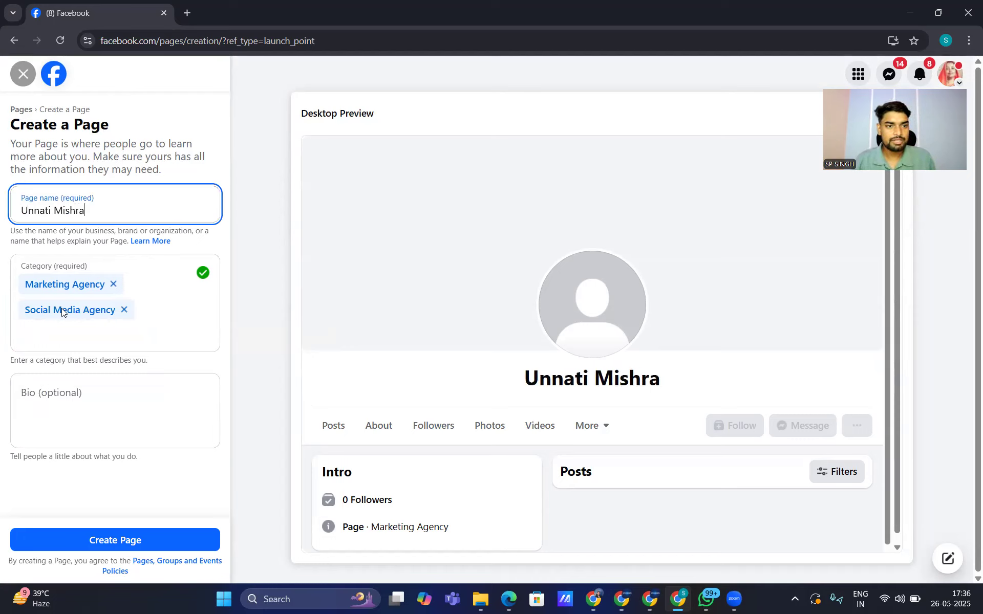
left_click(119, 541)
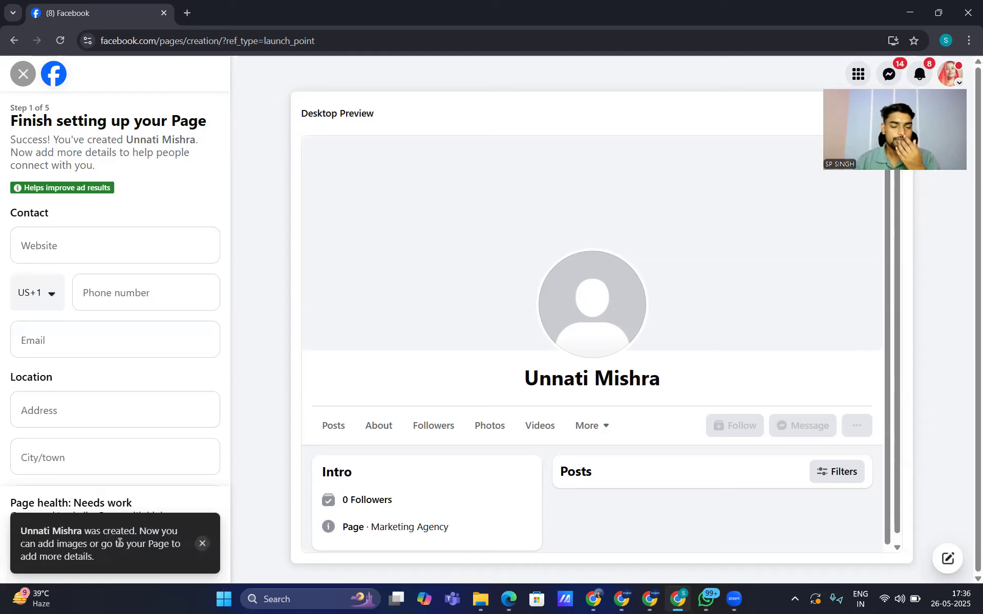
Step: Enter website spslearn.com and the contact phone number with India's country code
left_click(41, 257)
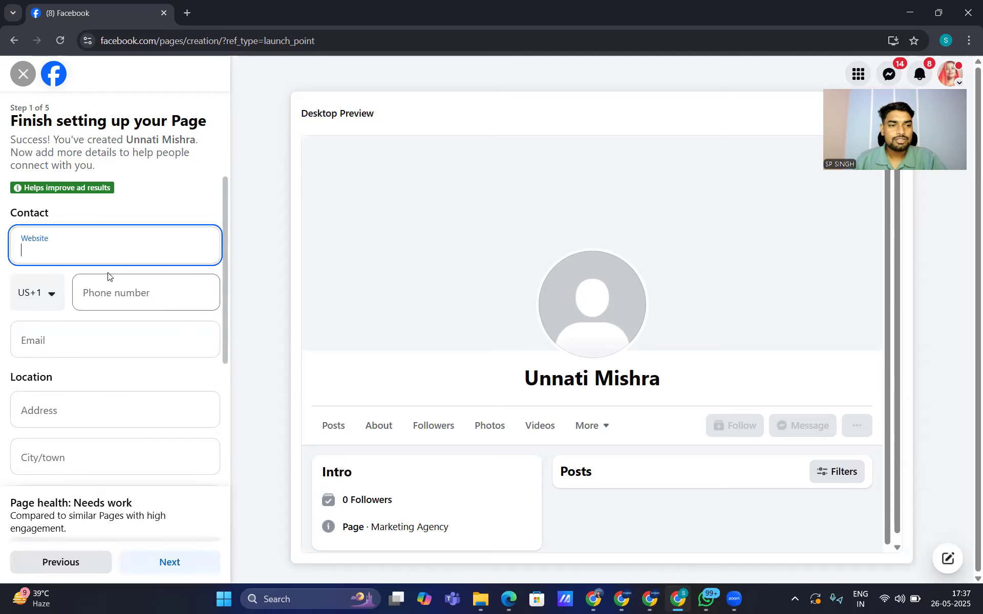
type("spslearn.com")
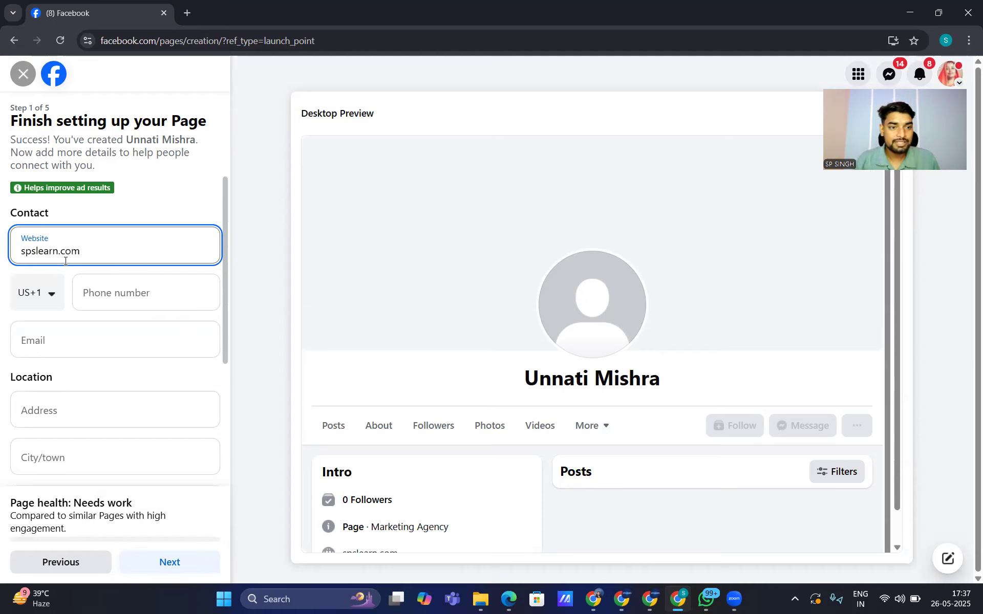
left_click(32, 292)
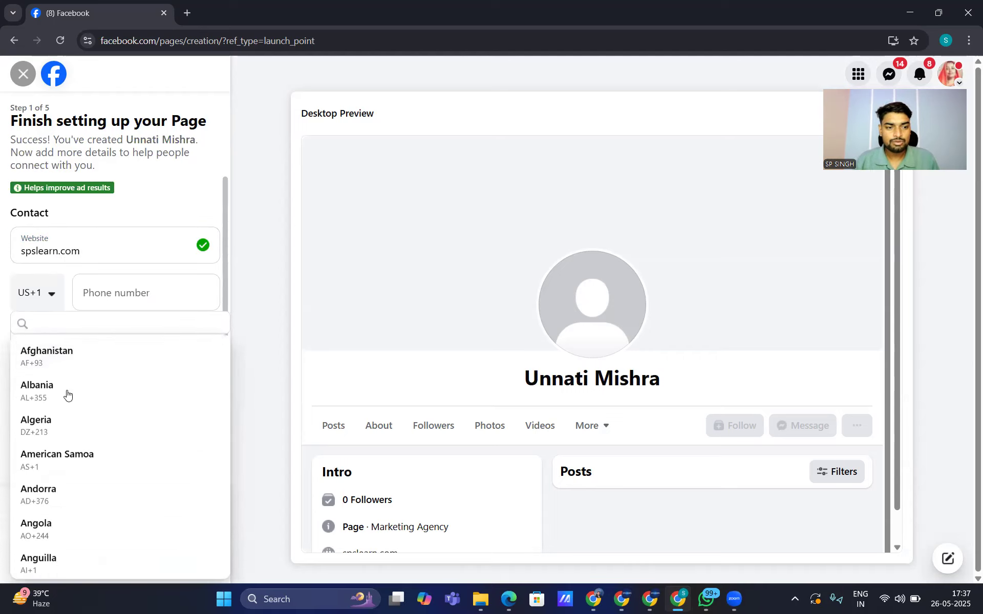
scroll(66, 394, "down", 20)
scroll(65, 409, "down", 12)
scroll(68, 413, "down", 8)
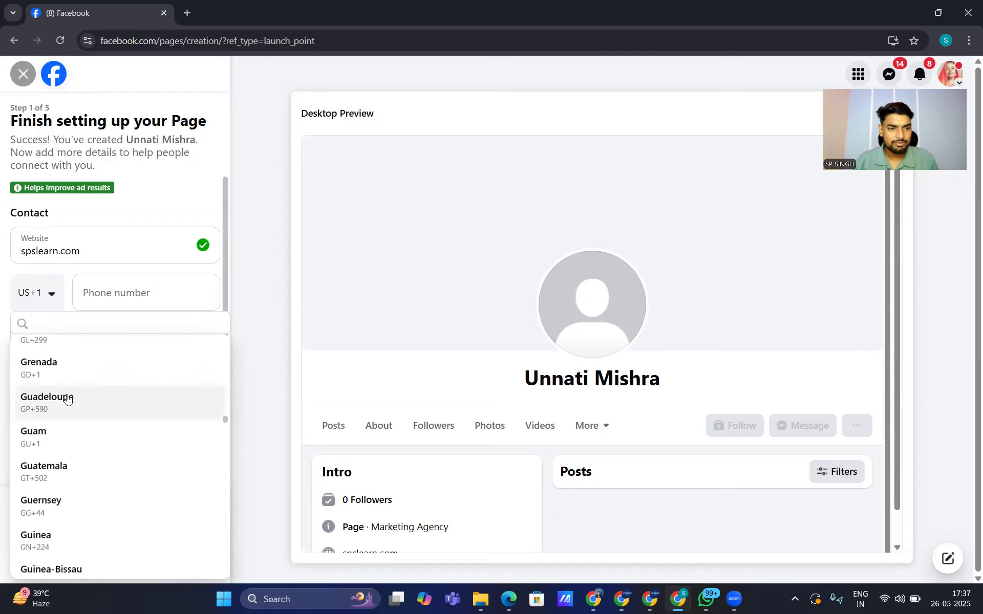
scroll(67, 398, "down", 7)
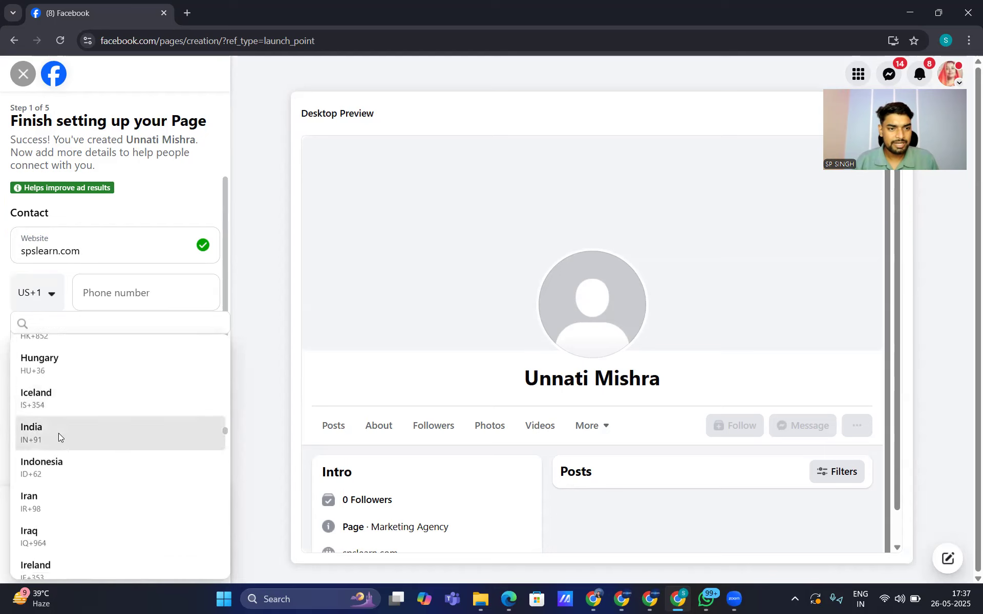
left_click(59, 433)
left_click(105, 292)
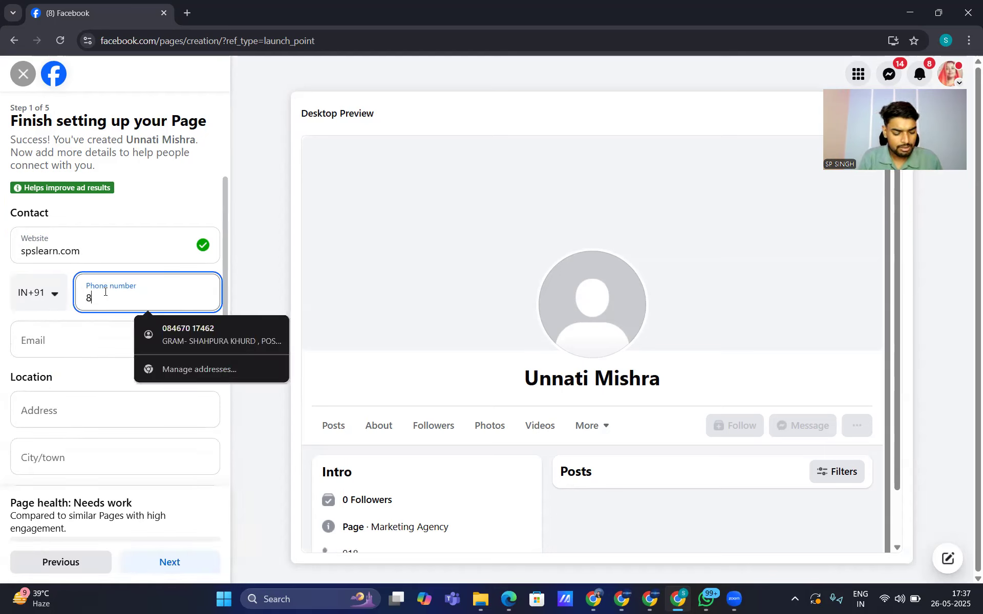
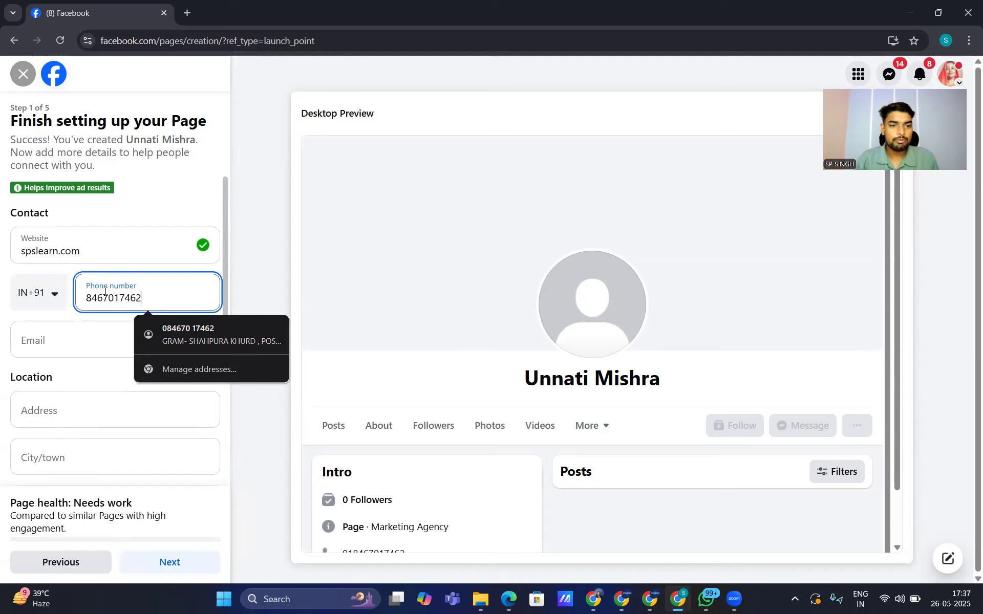
Step: Fill in the Page's contact e-mail address
left_click(33, 344)
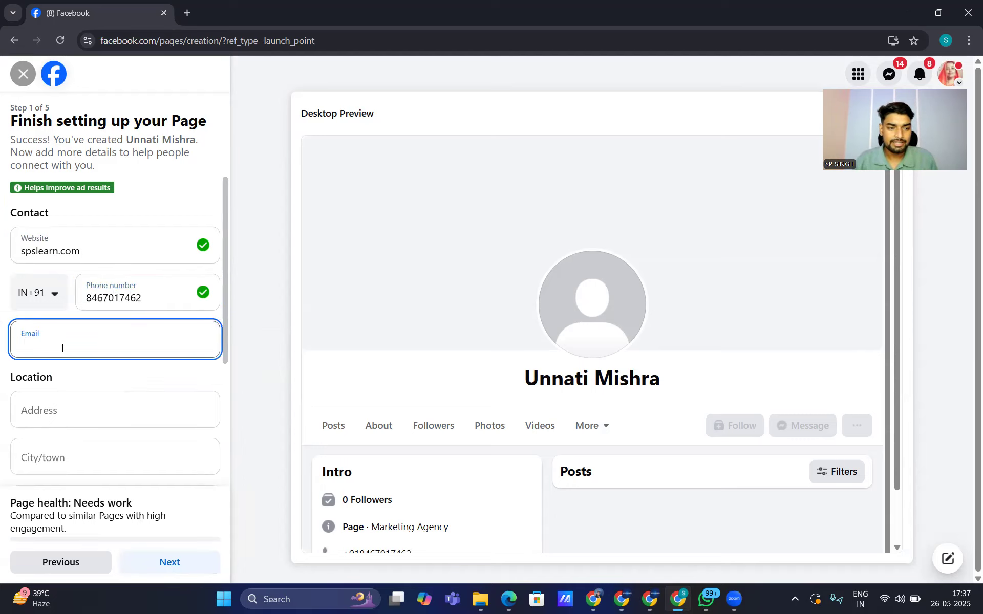
left_click(707, 598)
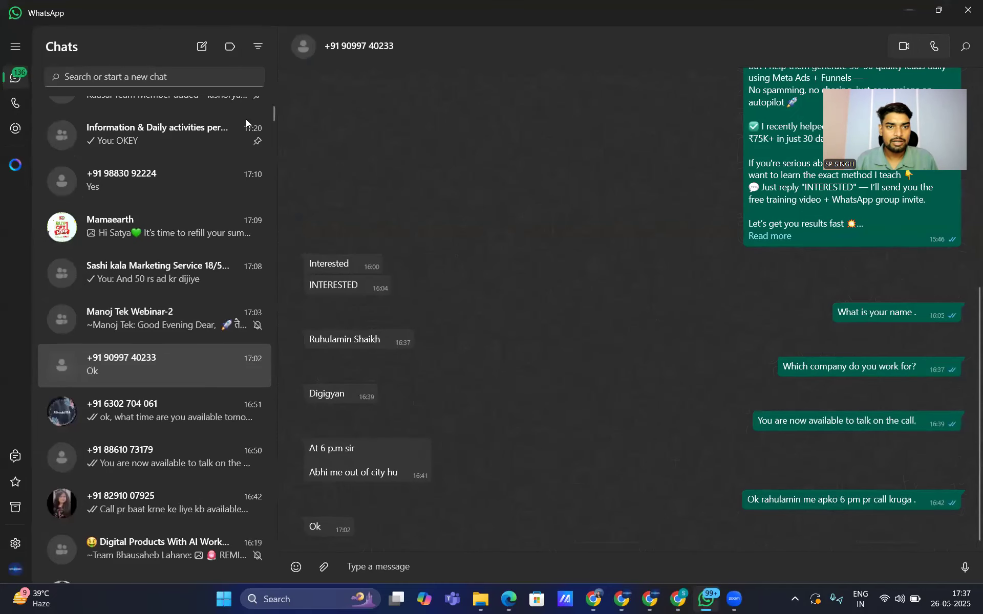
left_click(191, 78)
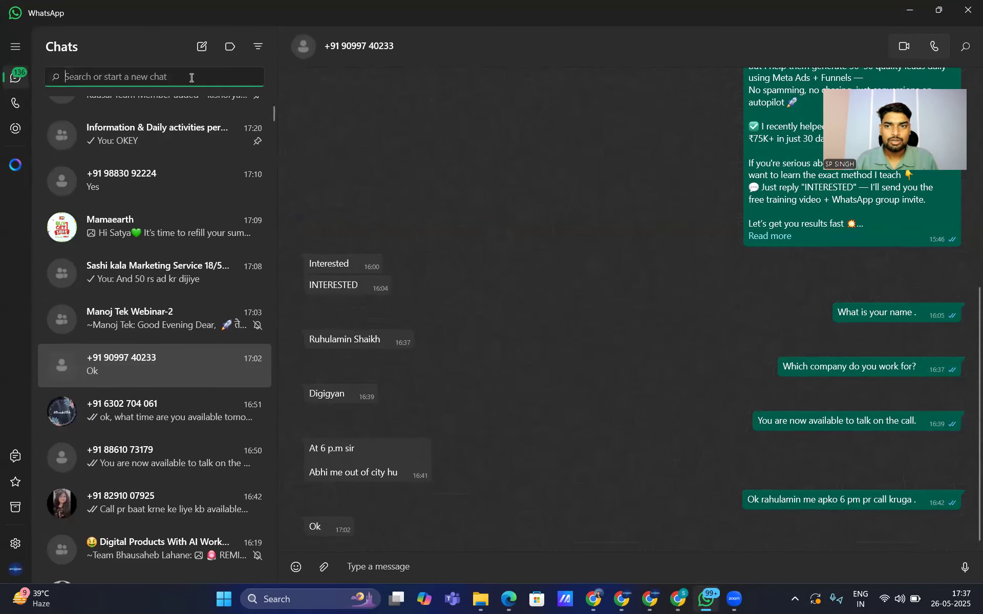
left_click(909, 10)
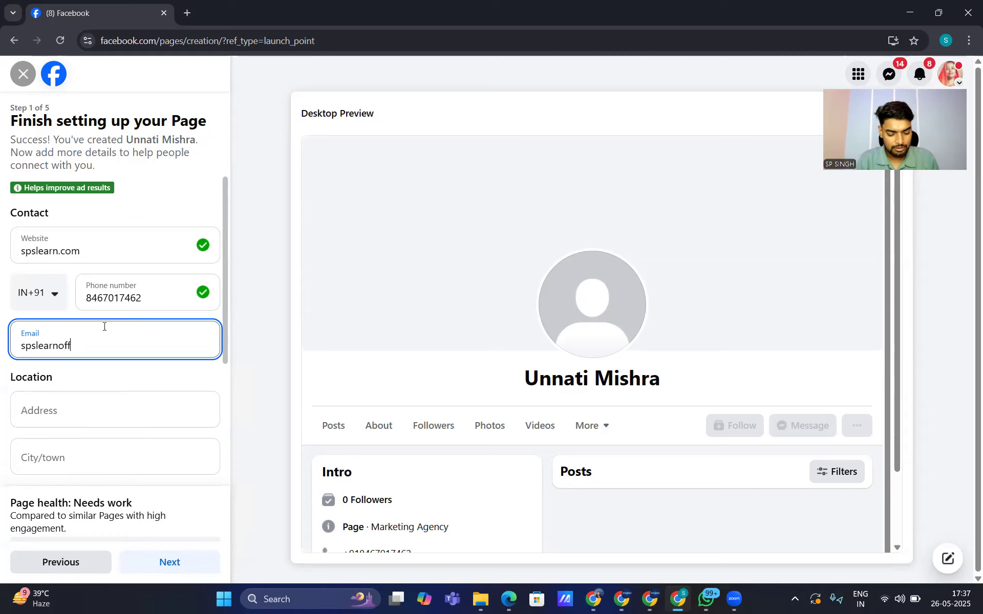
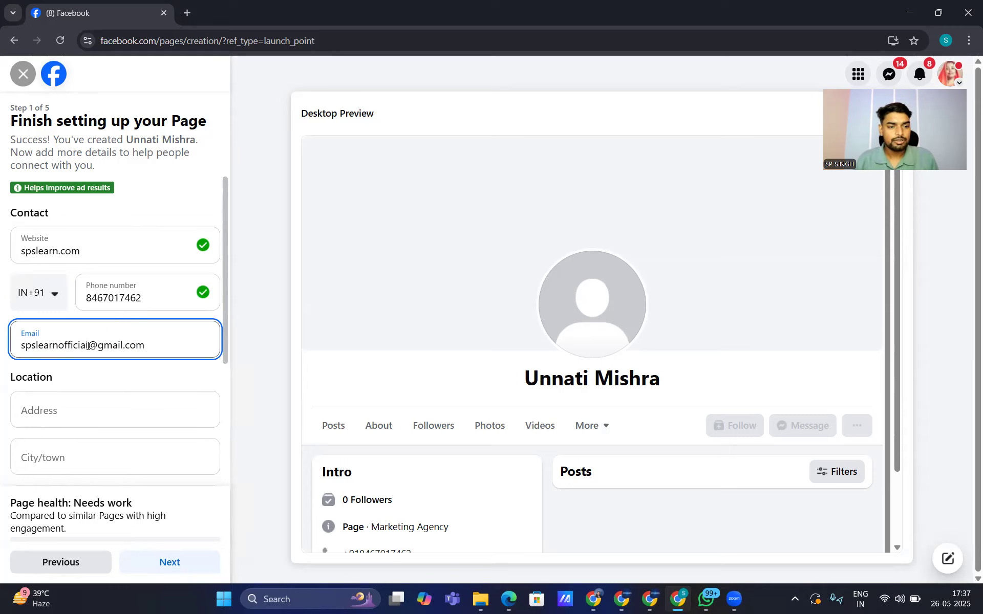
Step: Set the Page's city to Jhansi
scroll(82, 399, "down", 1)
scroll(80, 382, "down", 1)
left_click(56, 330)
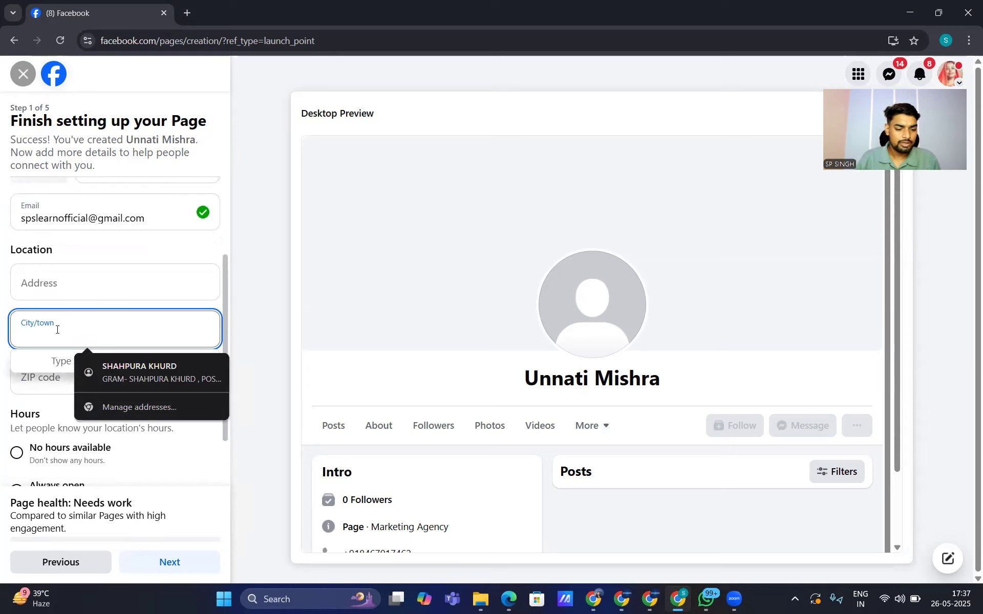
type("ma")
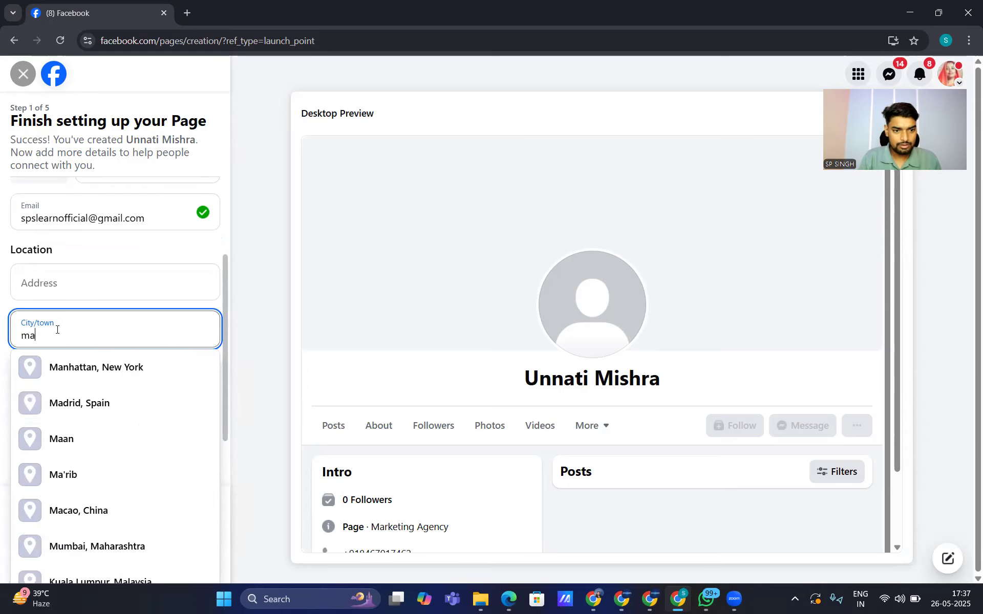
key("BackSpace")
key("BackSpace")
type("jhansi")
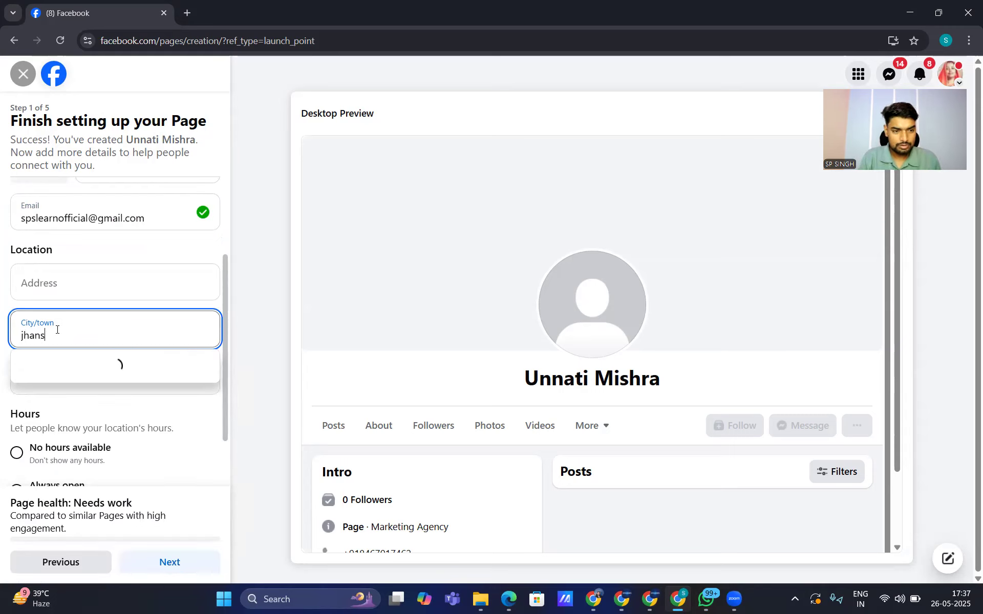
left_click(65, 367)
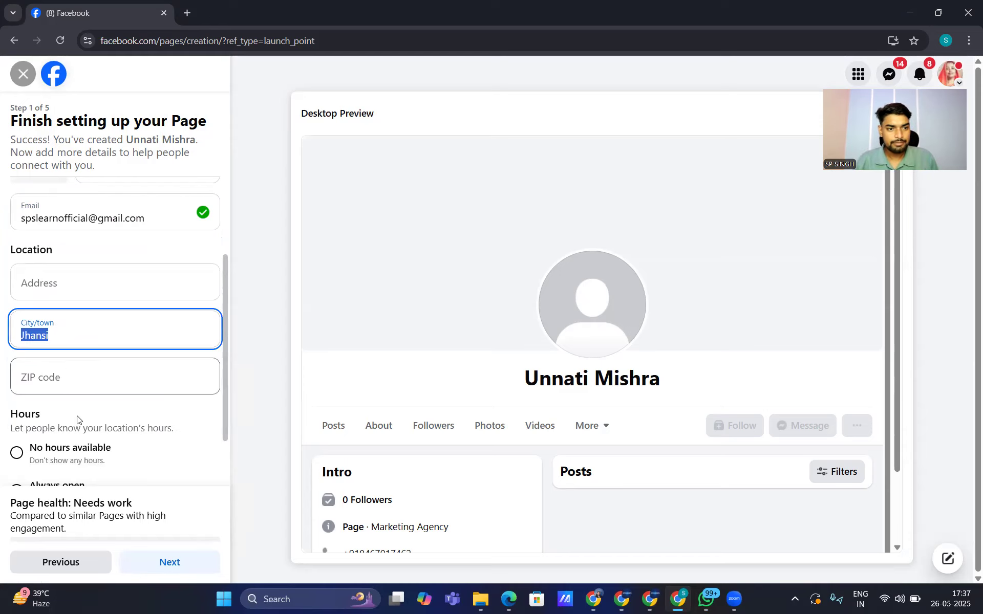
Step: Add the Page's ZIP code and set its hours to Always open
left_click(43, 390)
type("284204")
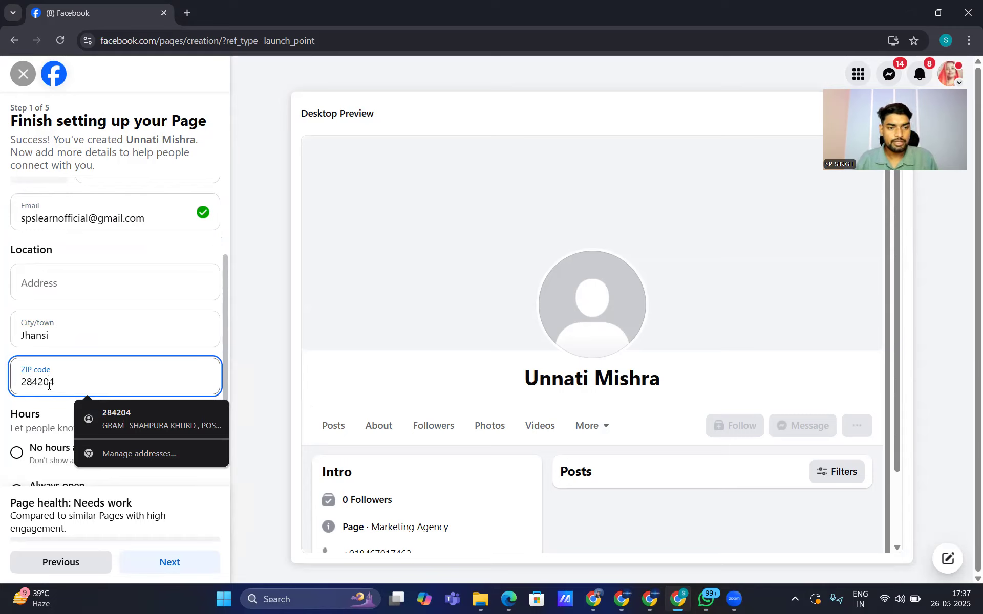
scroll(38, 435, "down", 1)
left_click(17, 416)
Step: Continue past pictures, WhatsApp and friend invites without adding anything, and finish the setup
left_click(171, 559)
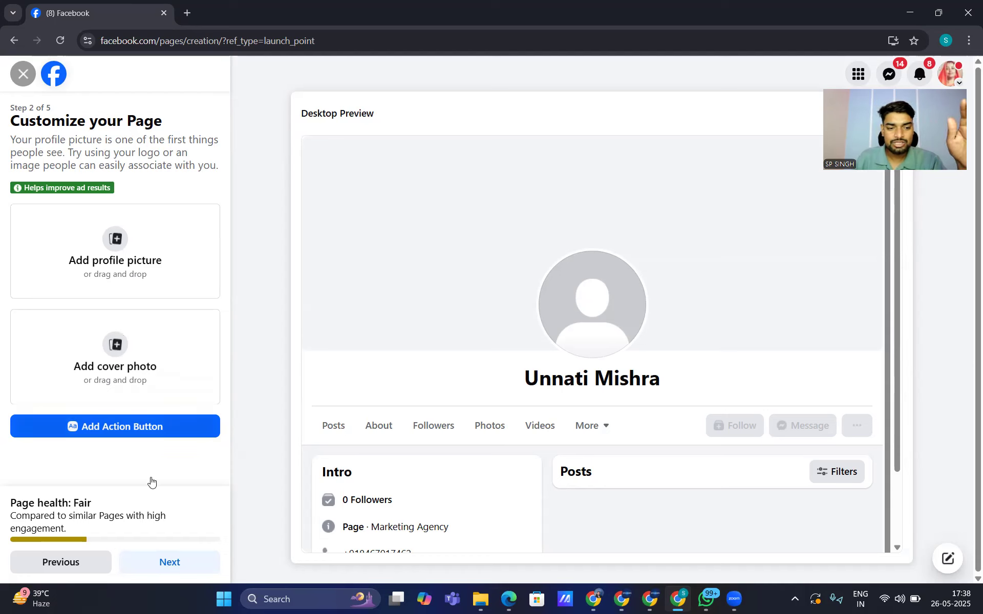
left_click(164, 561)
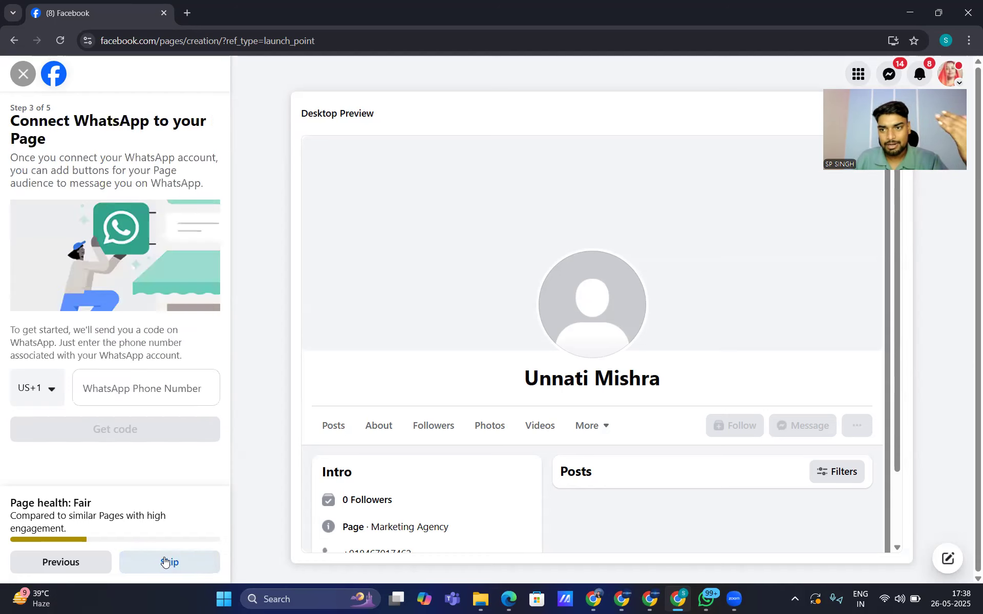
left_click_drag(72, 123, 182, 121)
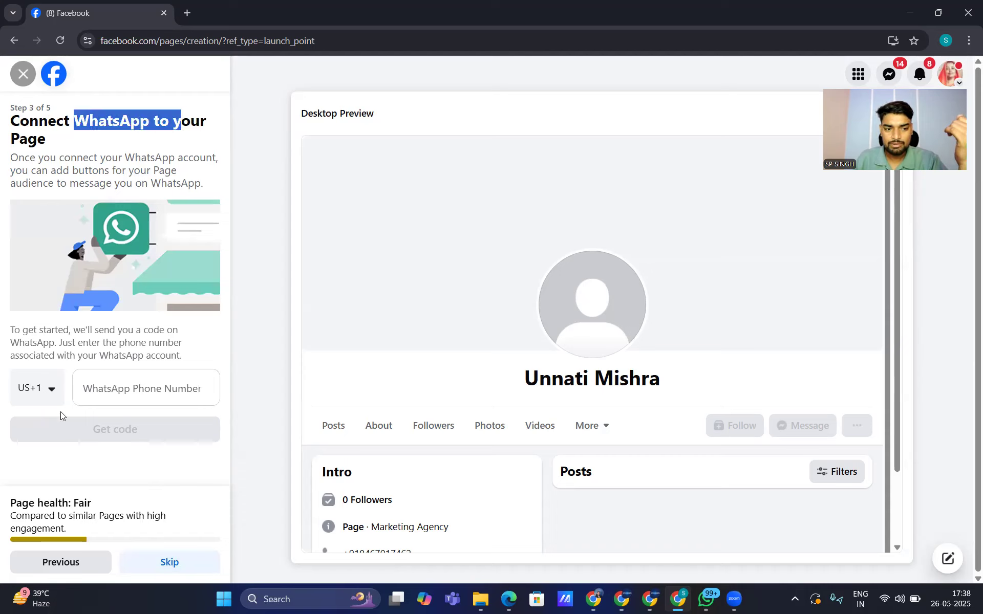
left_click(162, 564)
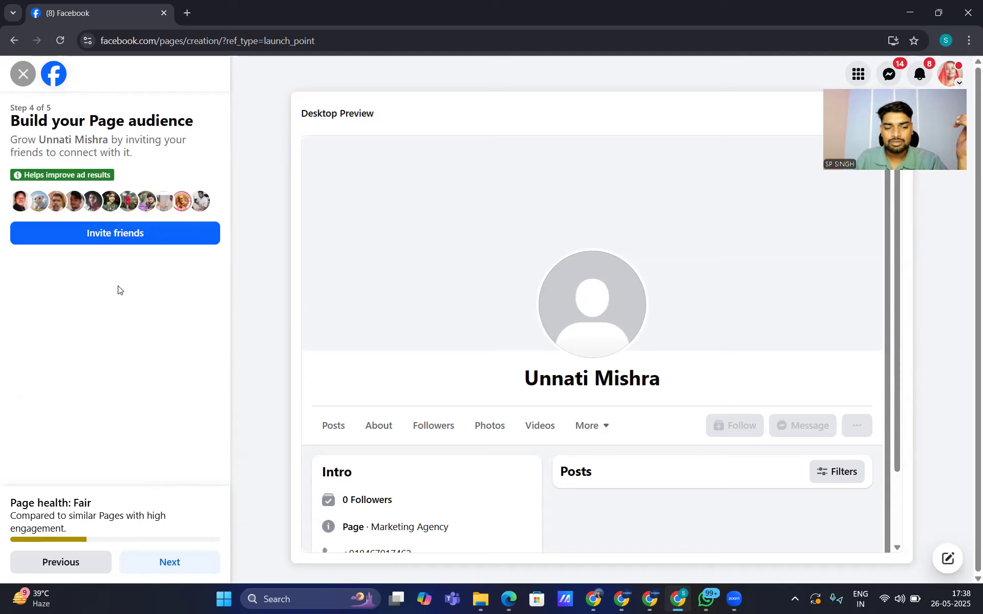
left_click(168, 564)
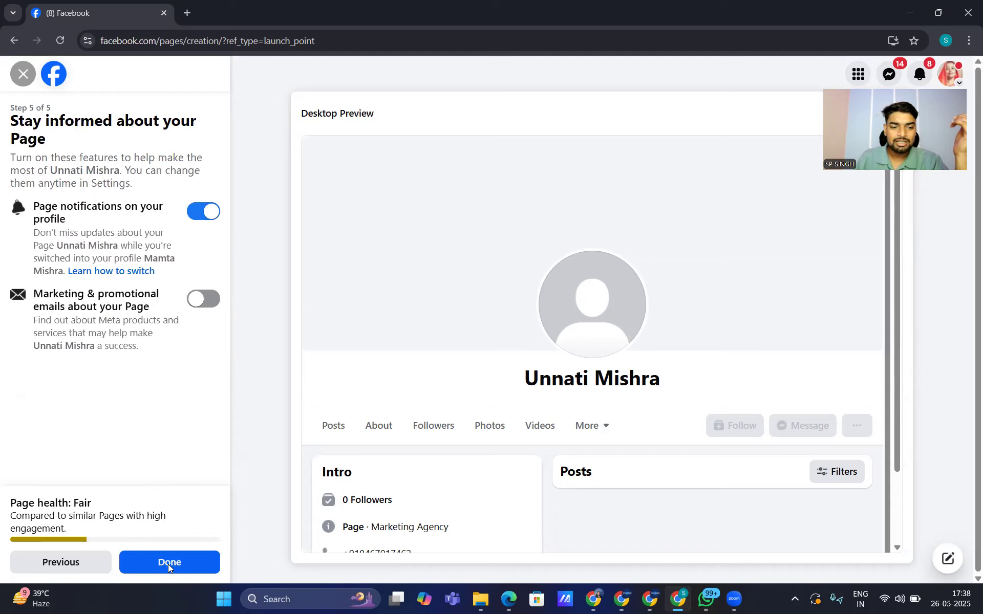
left_click(168, 564)
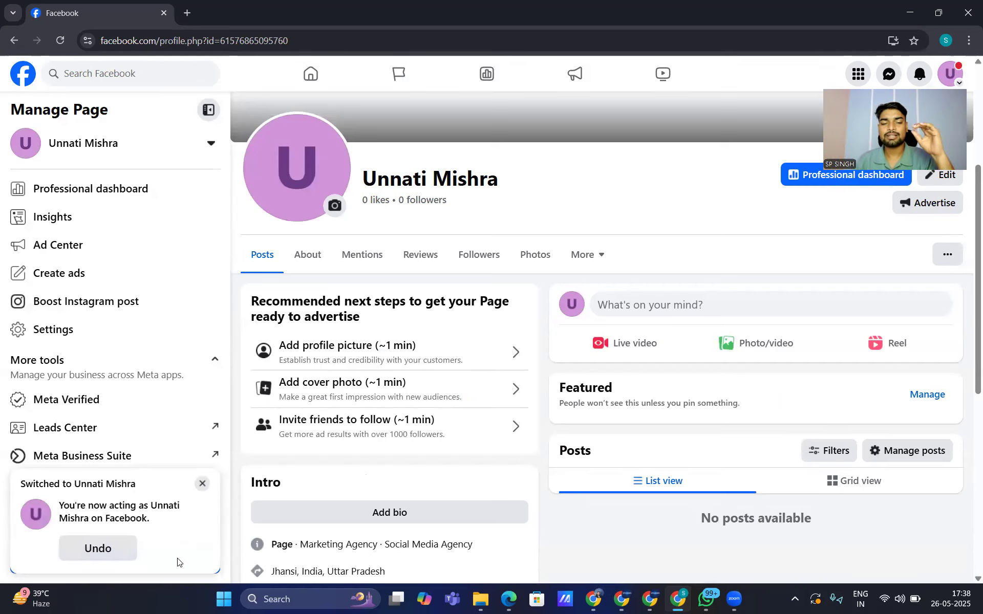
Step: Dismiss the Page-switch notice and review the Intro's categories, Jhansi location, contacts and hours
left_click(204, 484)
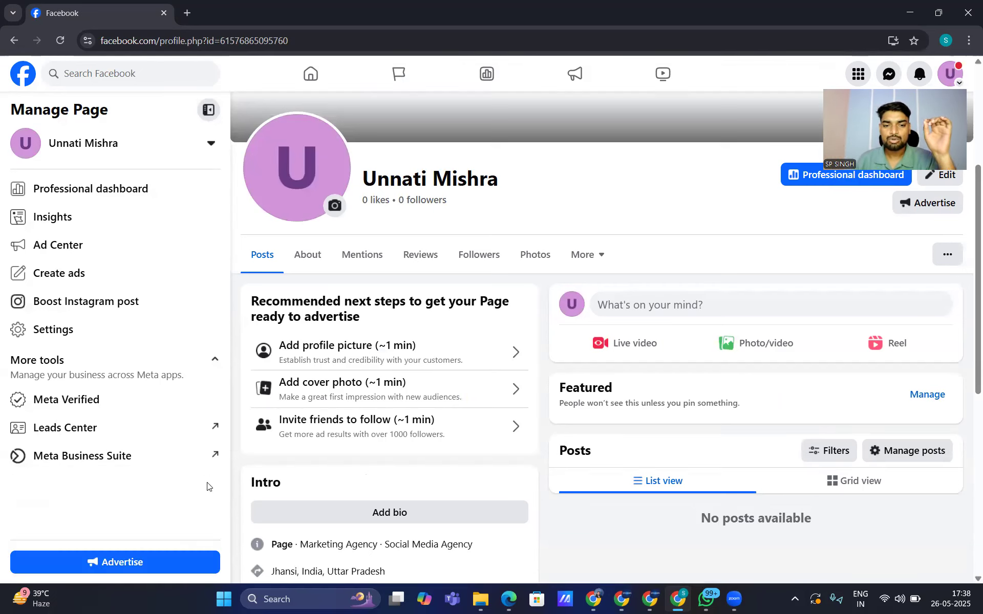
scroll(373, 358, "down", 8)
scroll(400, 353, "up", 7)
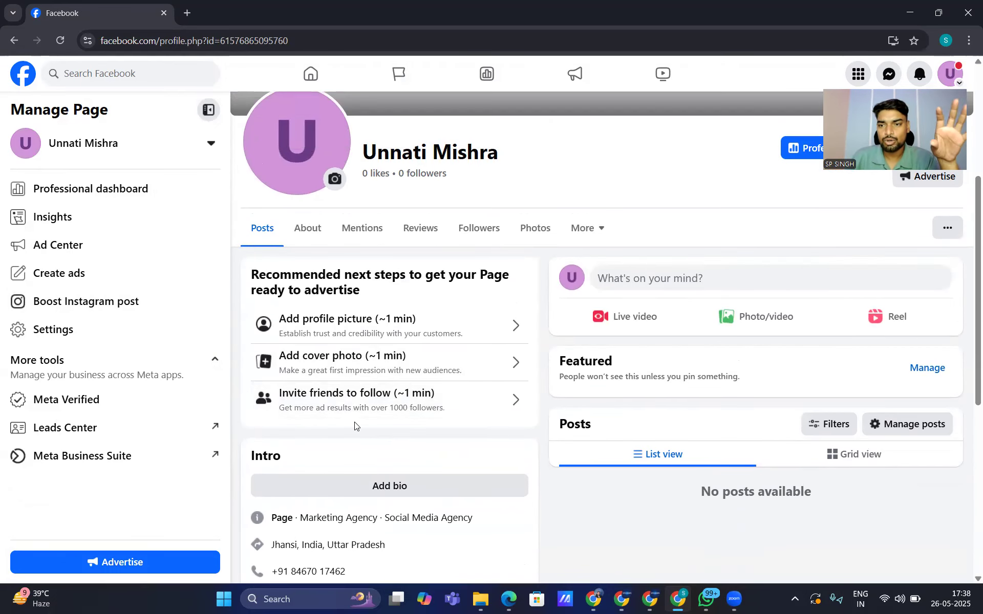
scroll(461, 406, "up", 5)
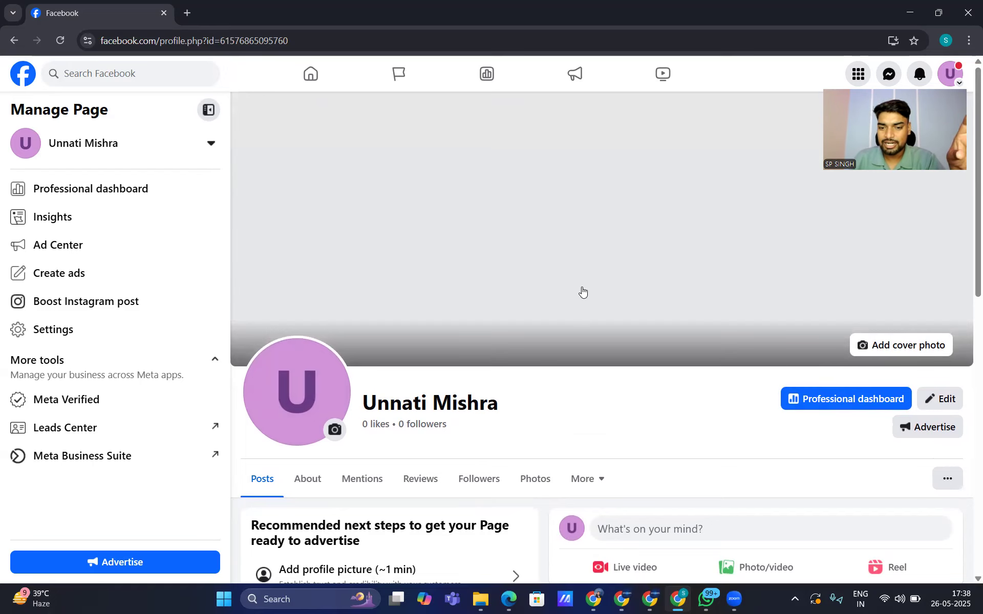
scroll(604, 302, "down", 6)
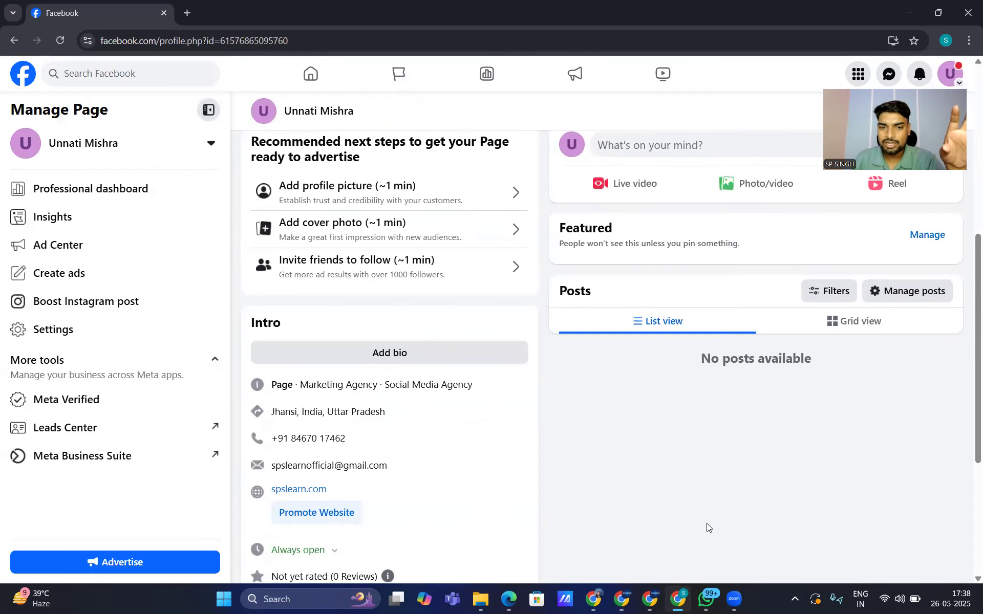
scroll(433, 402, "down", 5)
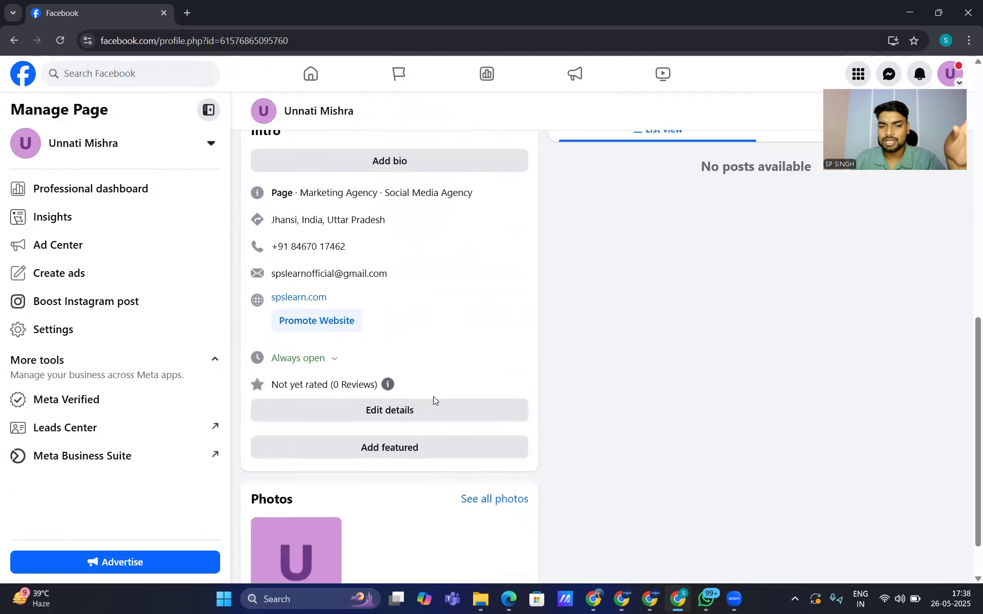